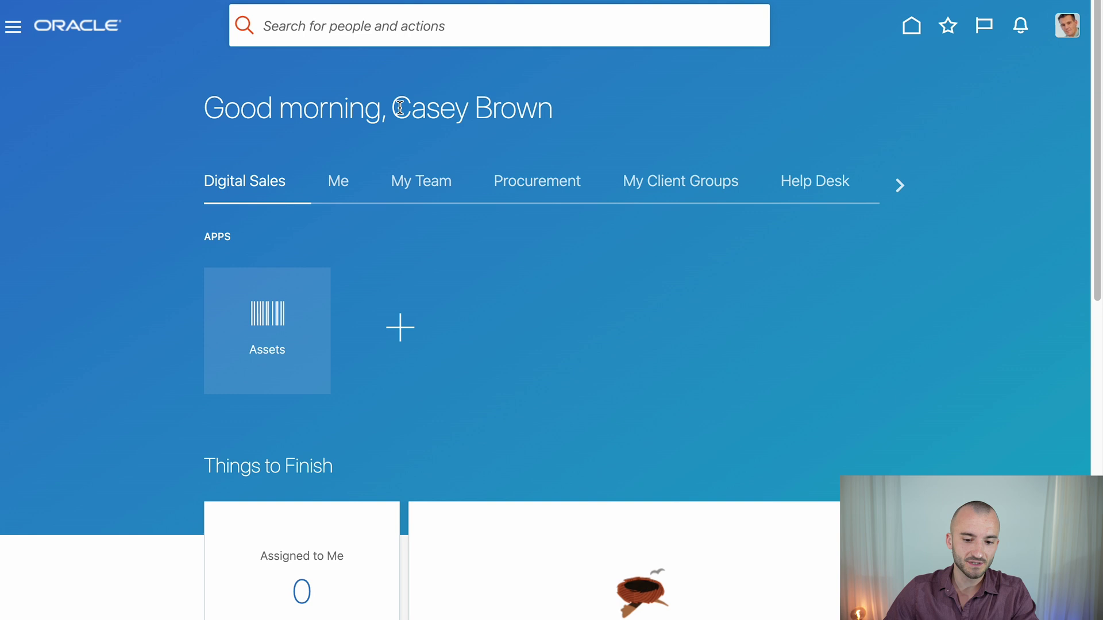
- Open the Inventory Management work area for inventory organization 001 from the Navigator
left_click_drag(394, 108, 556, 111)
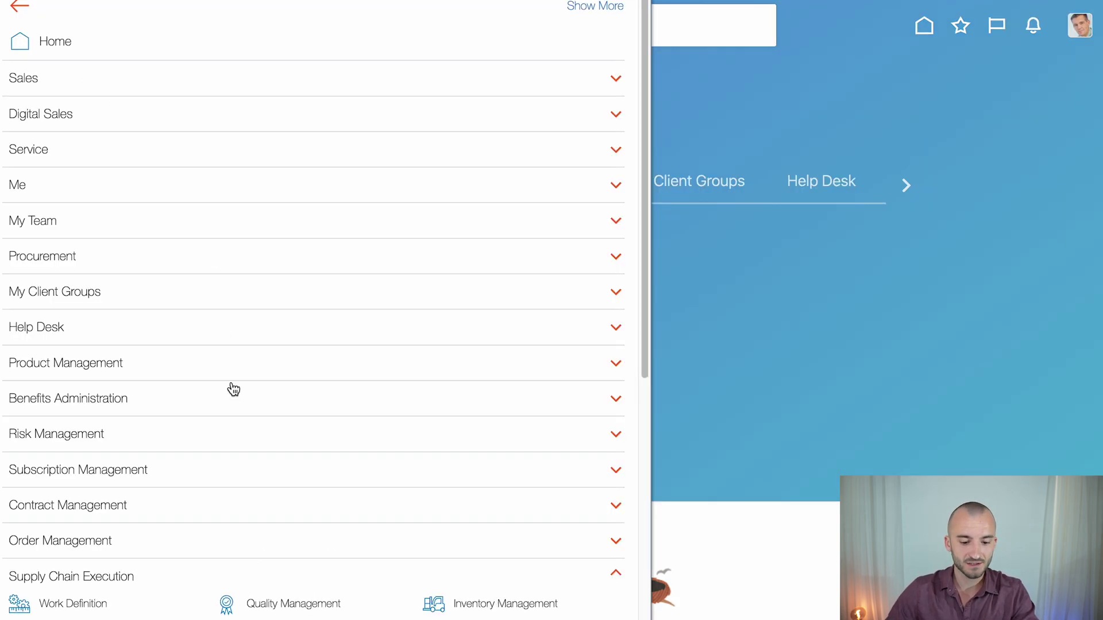
scroll(232, 389, "down", 3)
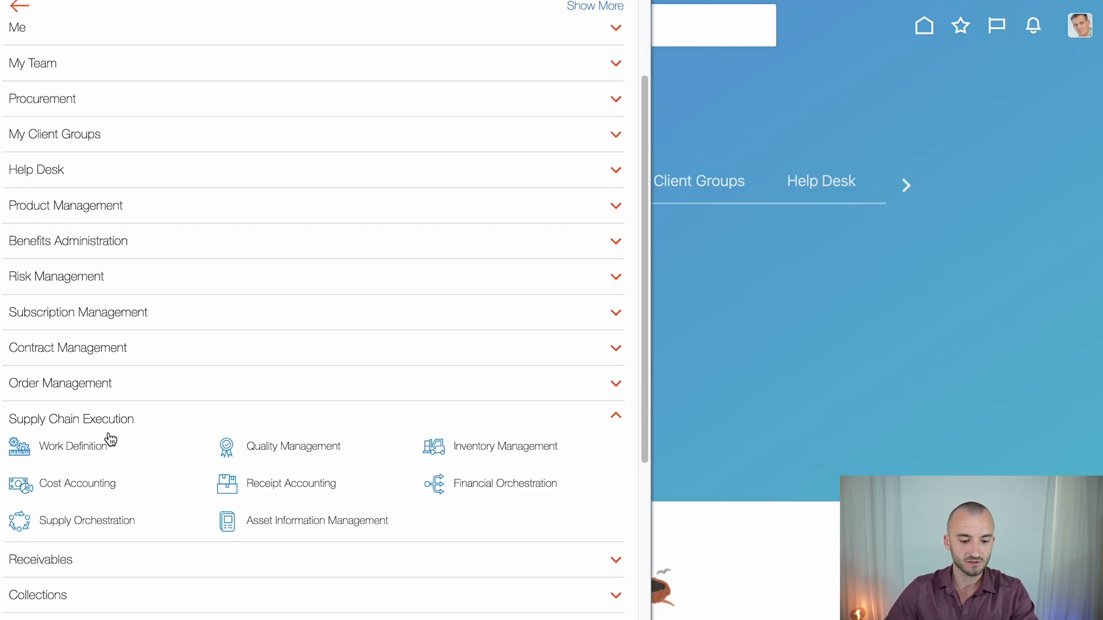
left_click(508, 459)
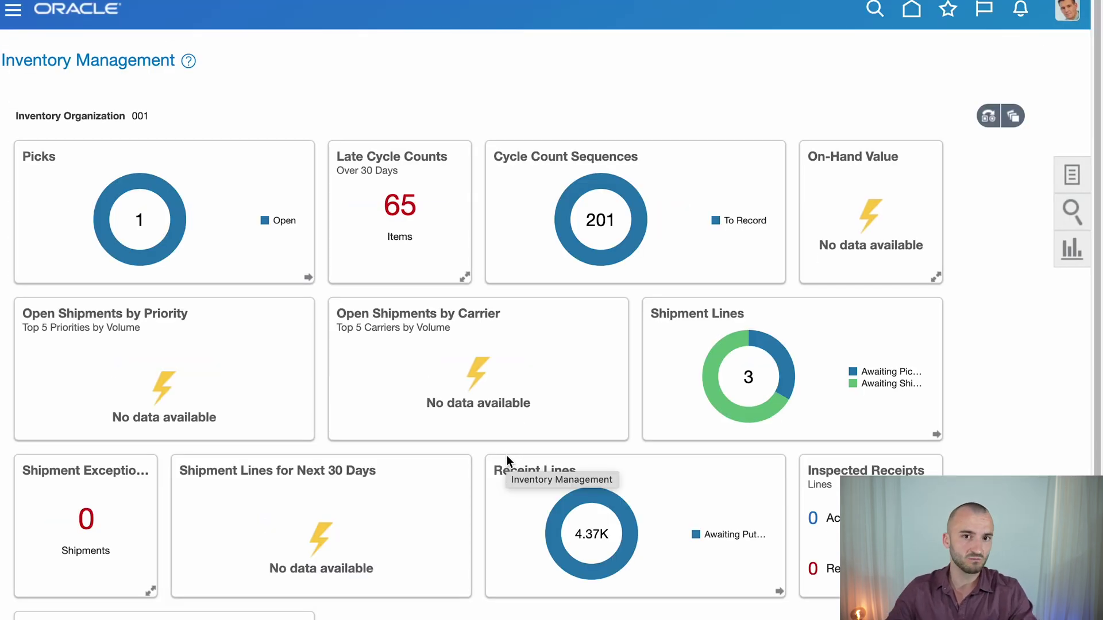
left_click(1072, 178)
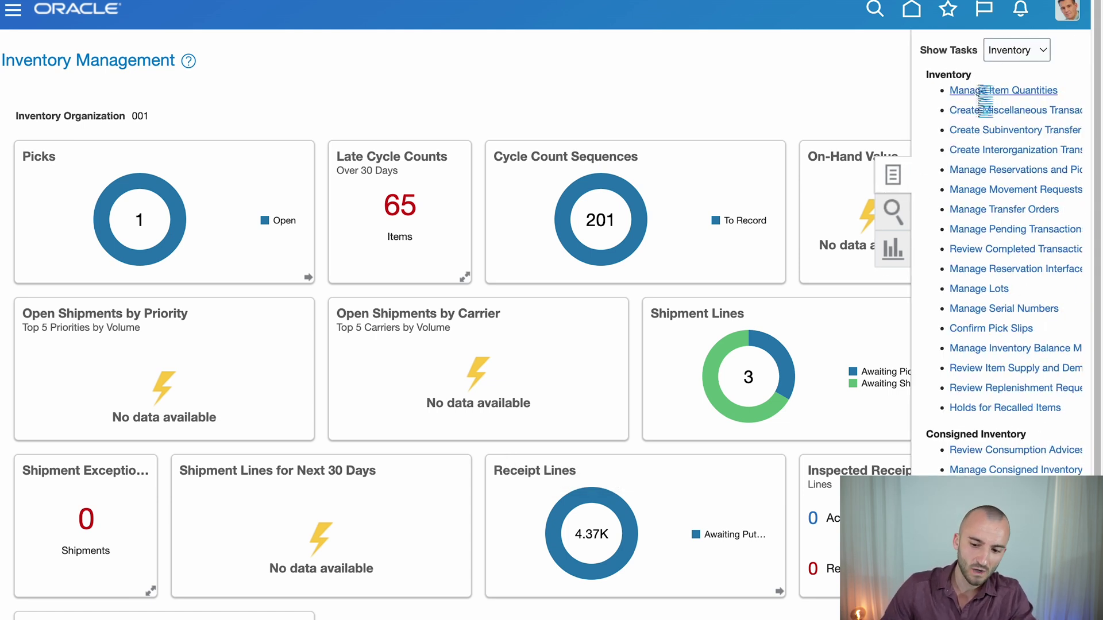
left_click(984, 92)
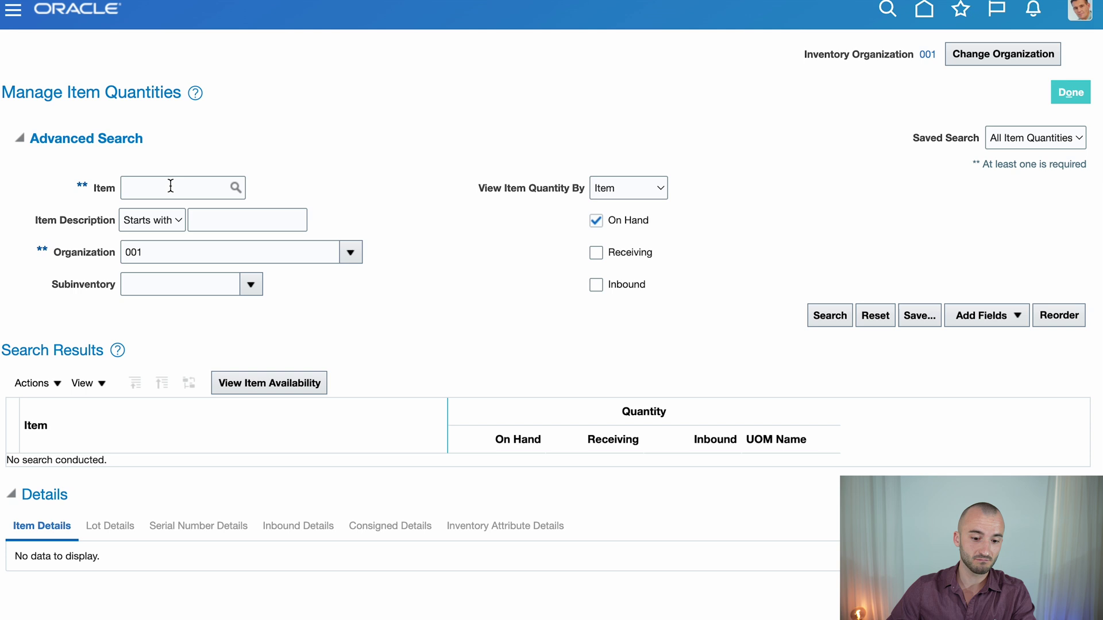
left_click(170, 184)
type("LE_")
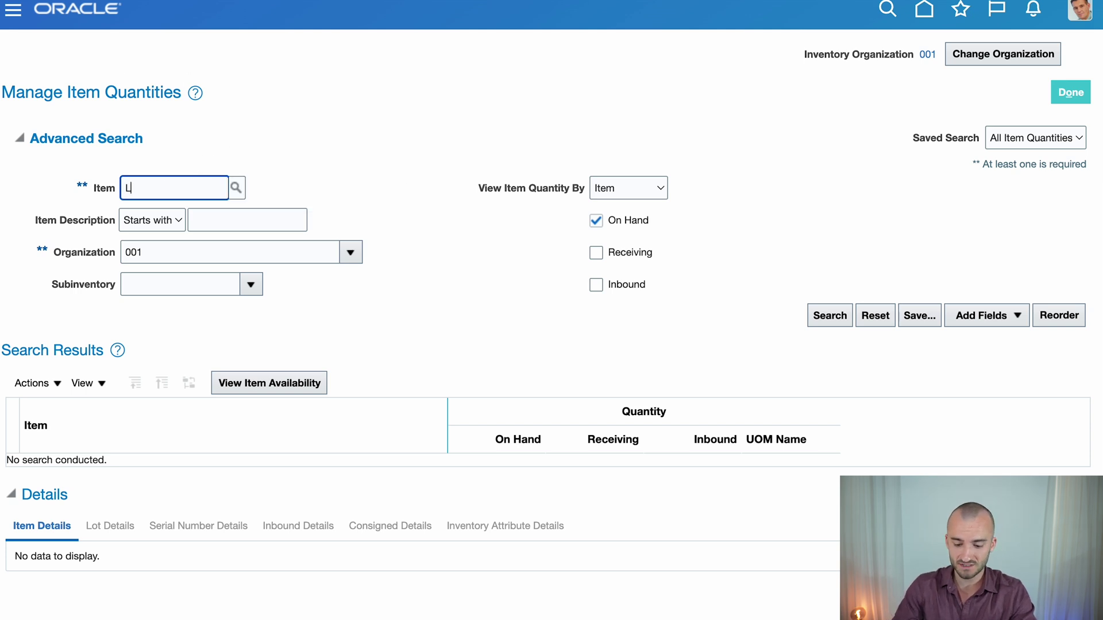
left_click(731, 178)
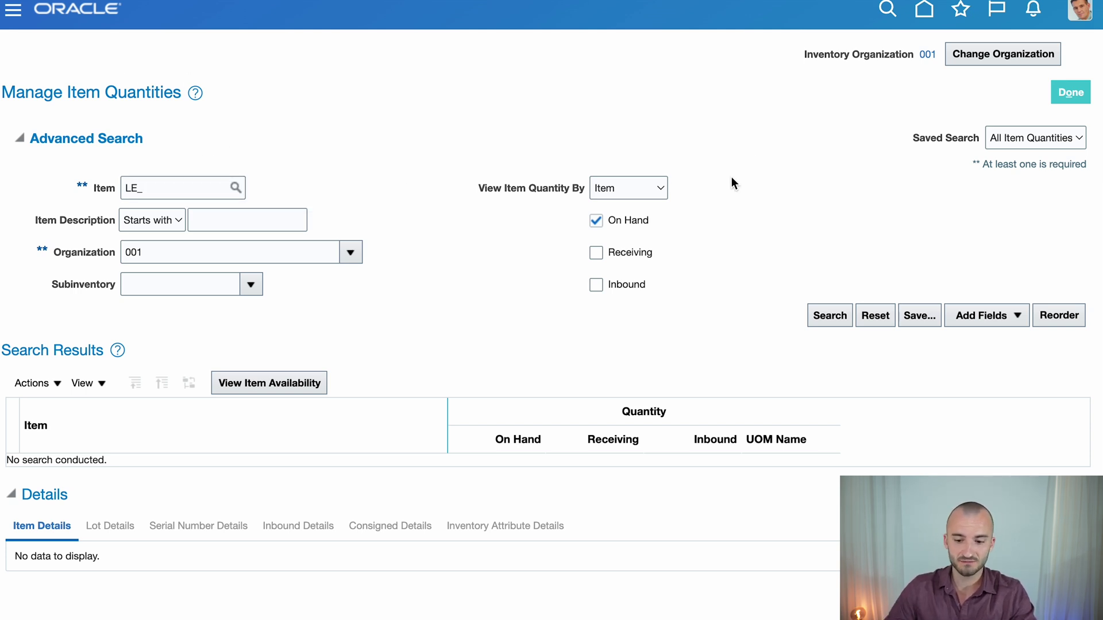
left_click(835, 314)
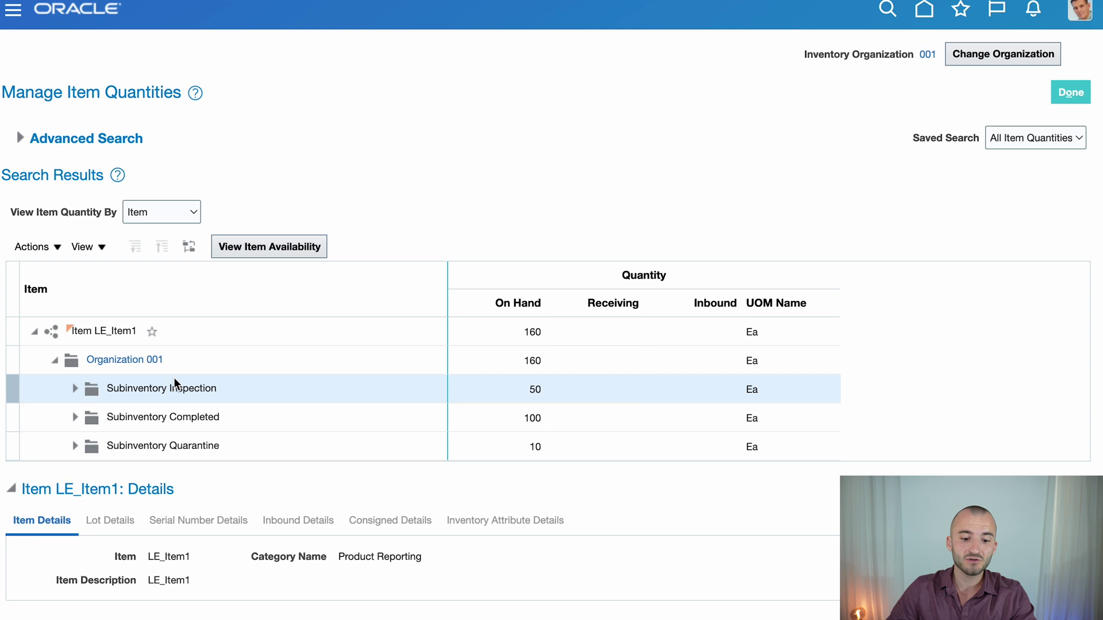
left_click(50, 244)
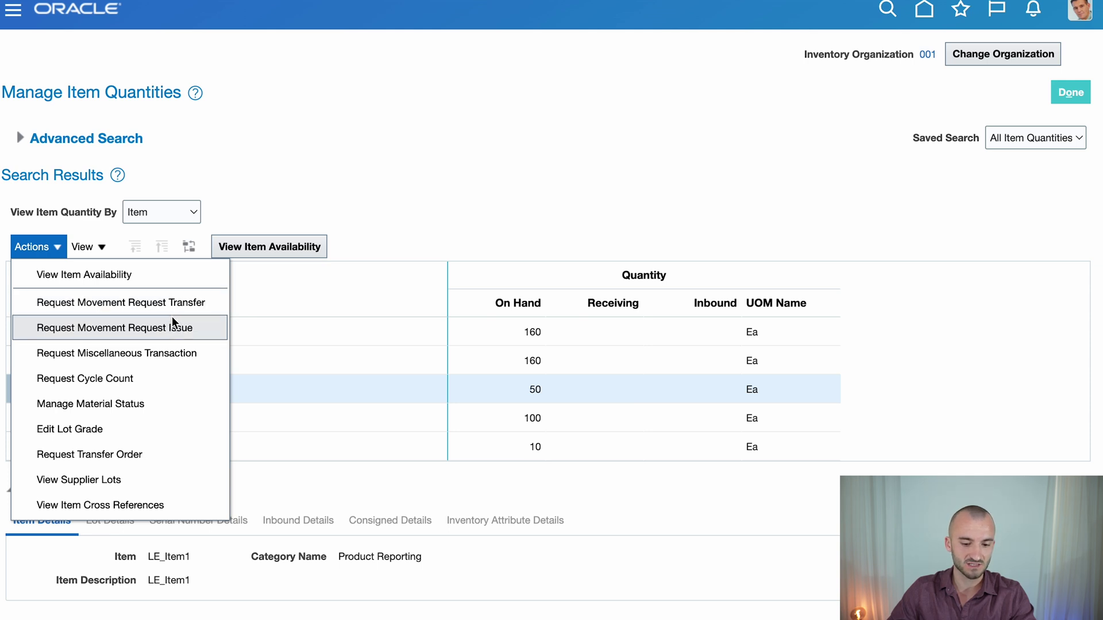
left_click(1068, 94)
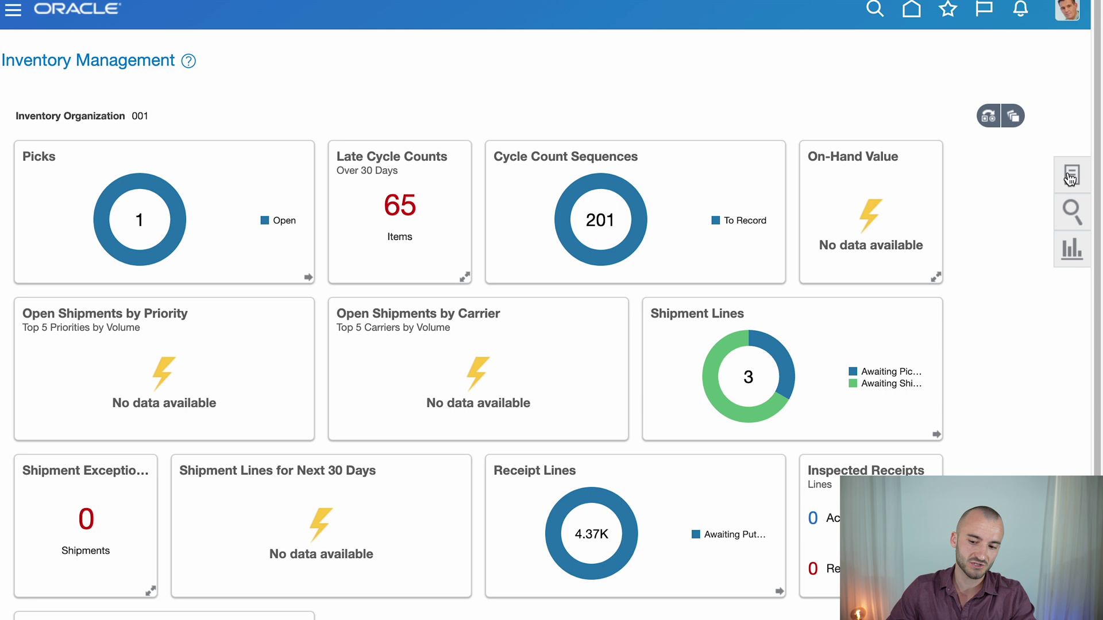
- Create a new requisition movement request (268903) from Manage Movement Requests
left_click(1069, 175)
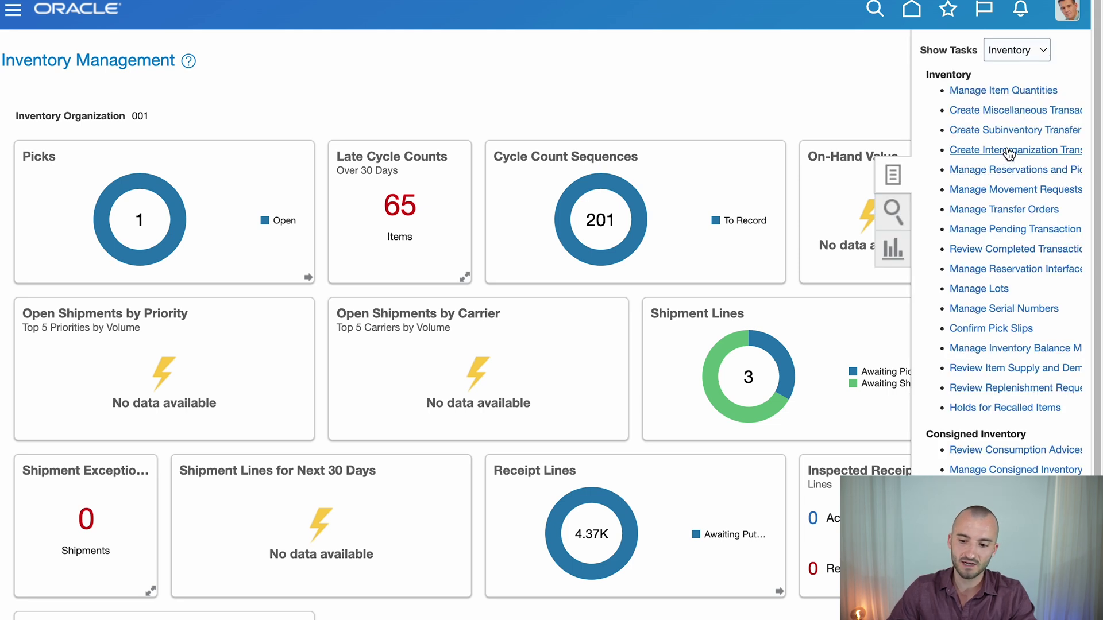
left_click(1014, 191)
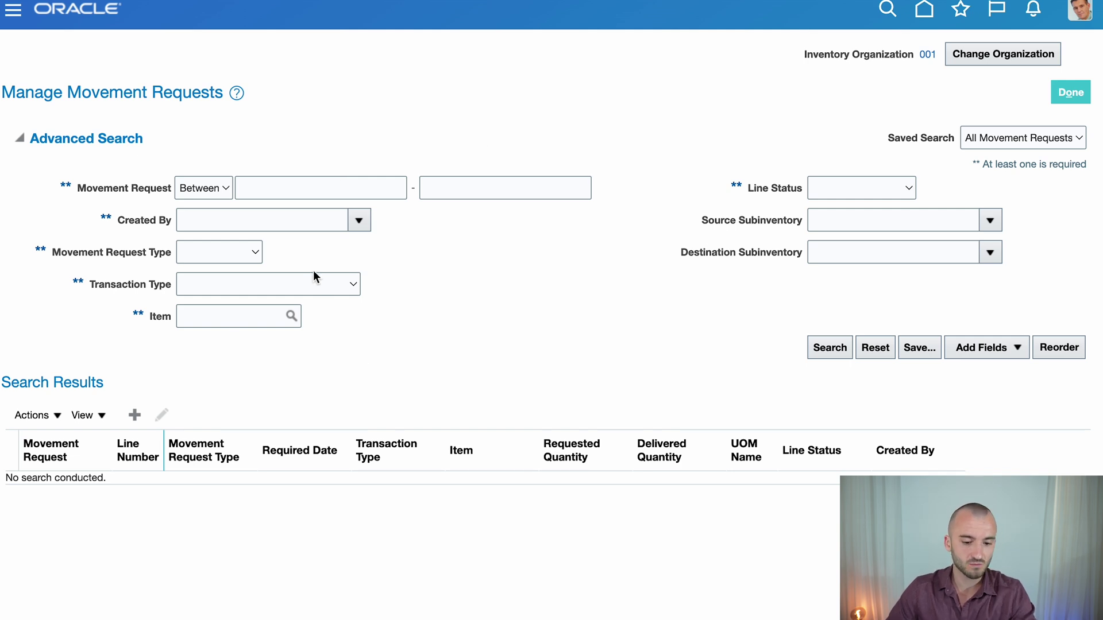
left_click(129, 414)
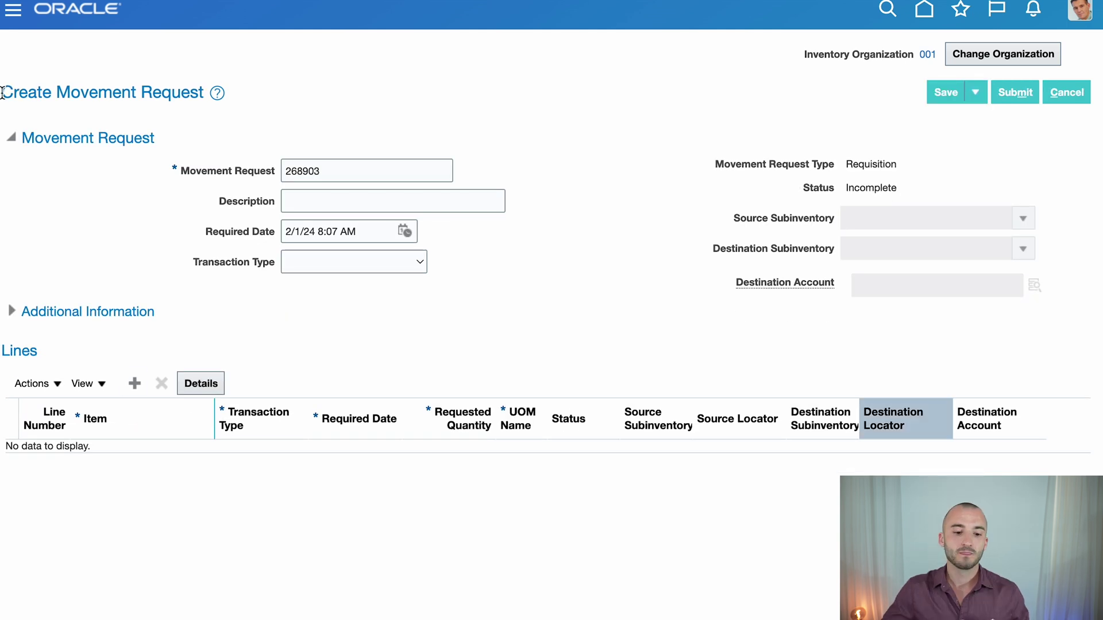
- Add line 1 for item LE_Item1, unit Each, to movement request 268903
left_click_drag(2, 93, 199, 95)
left_click(210, 110)
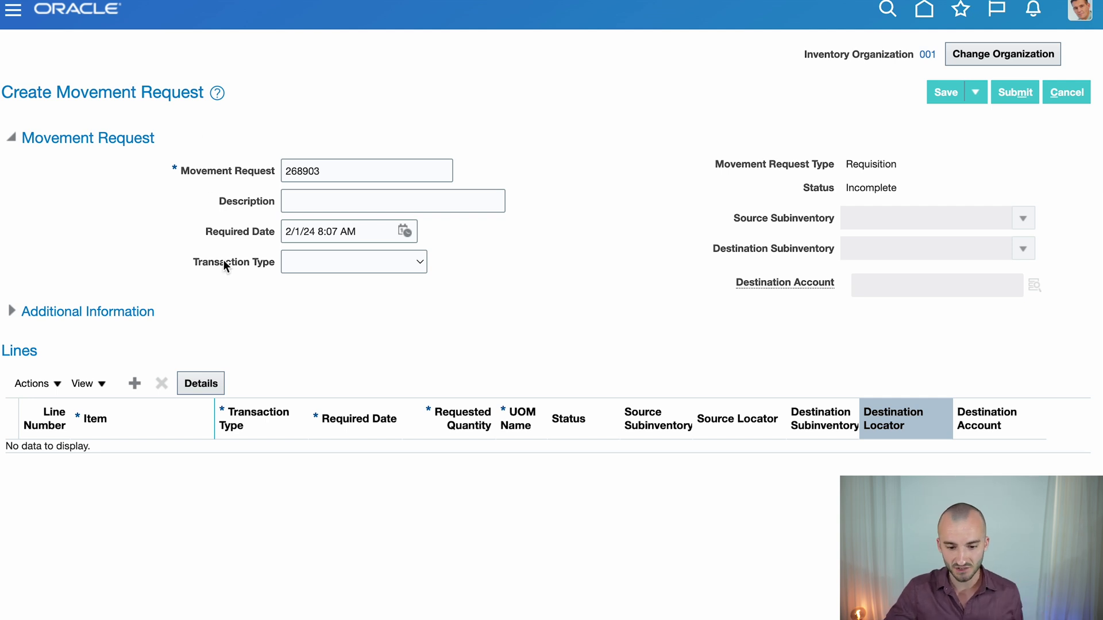
left_click(134, 383)
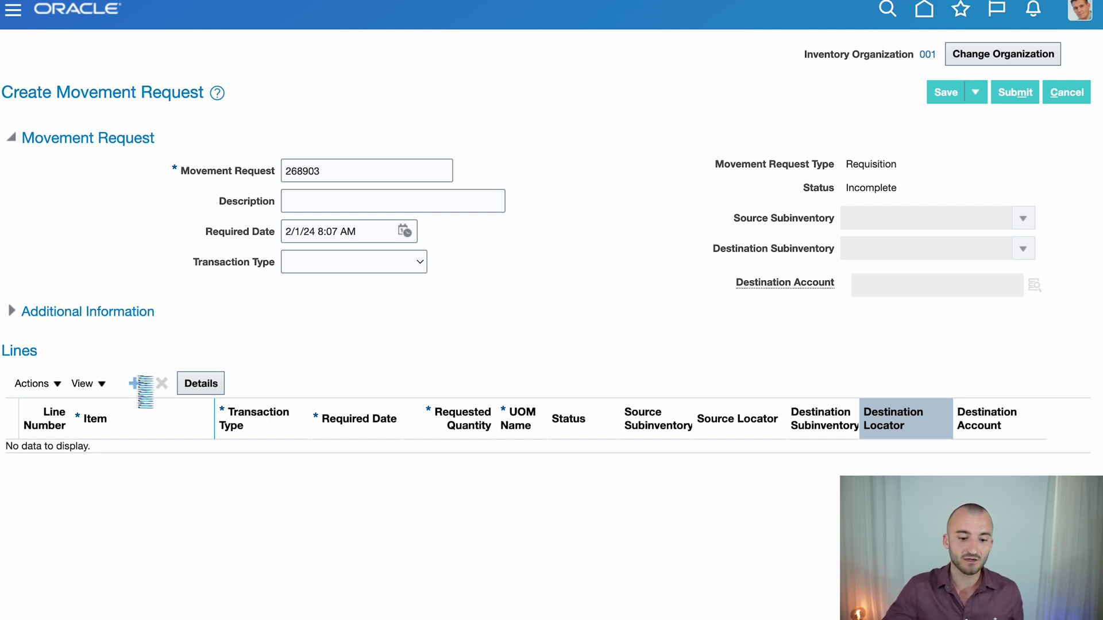
left_click(109, 459)
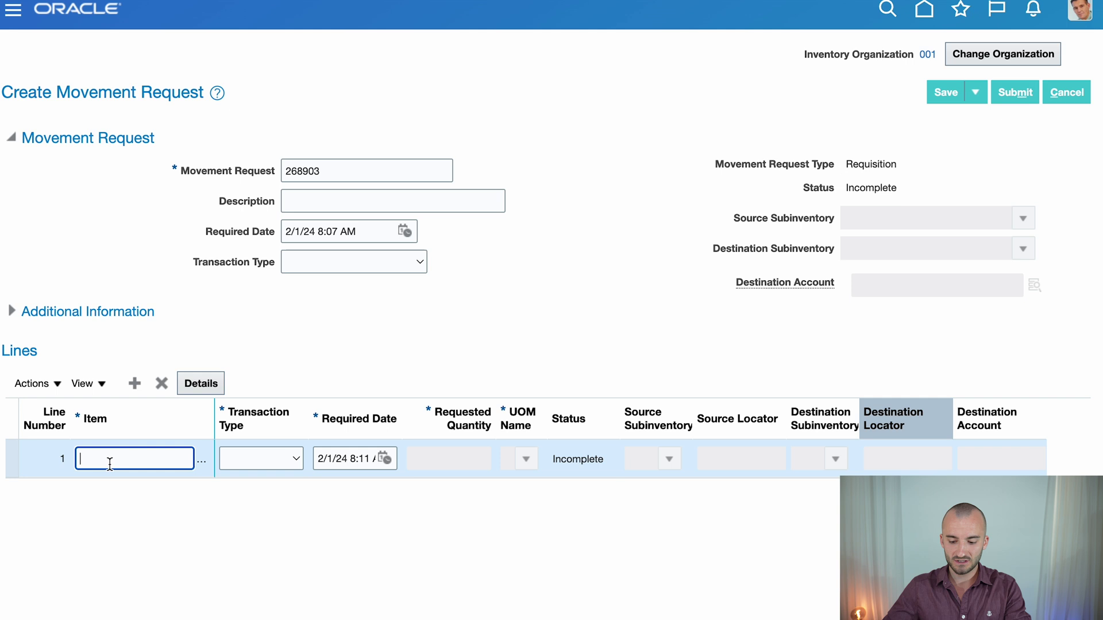
type("LE_")
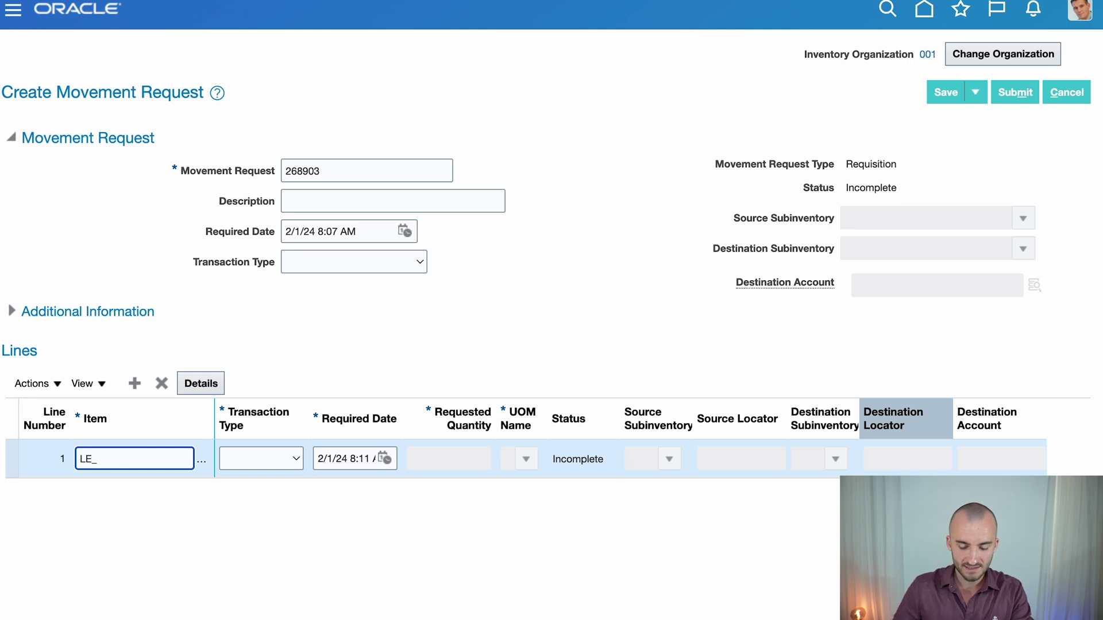
type("Item1")
key("Tab")
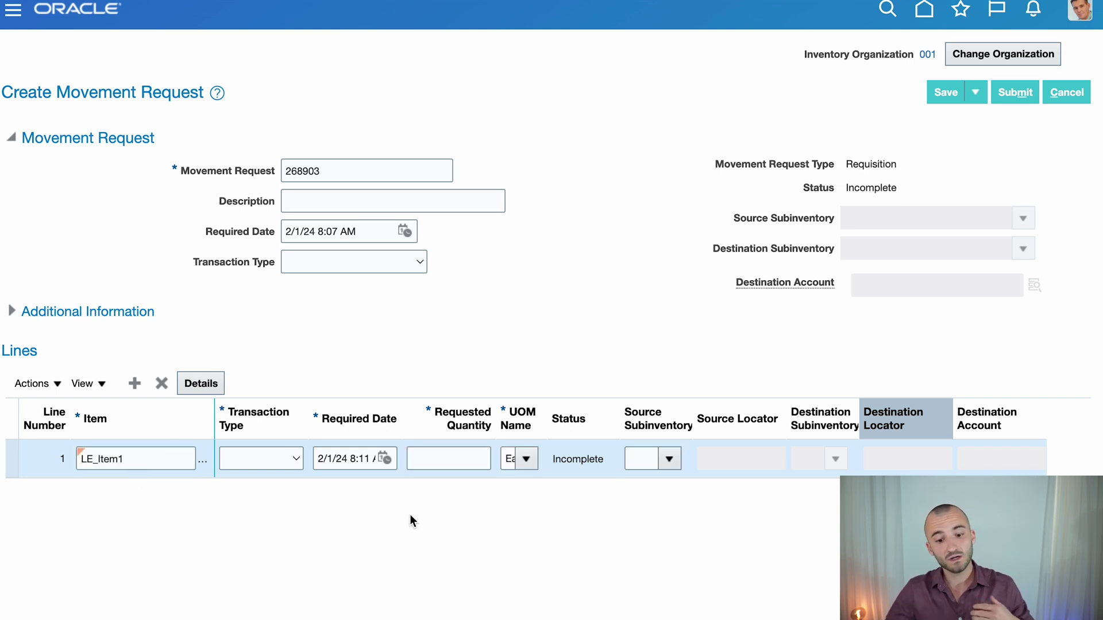
left_click(297, 460)
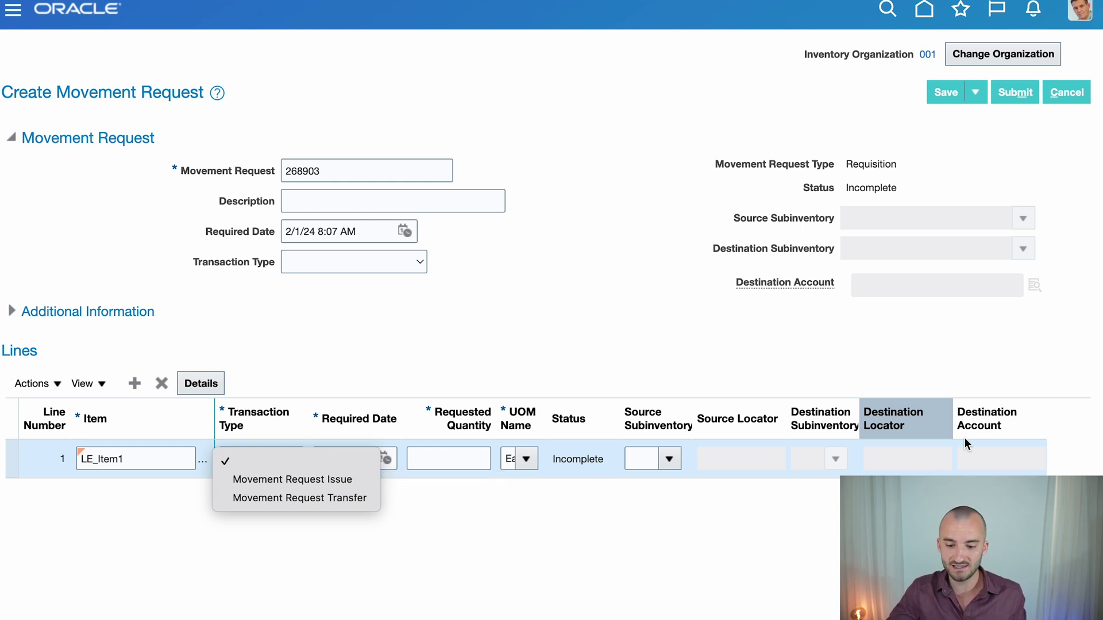
- Set line 1's transaction type to Movement Request Transfer
left_click(260, 497)
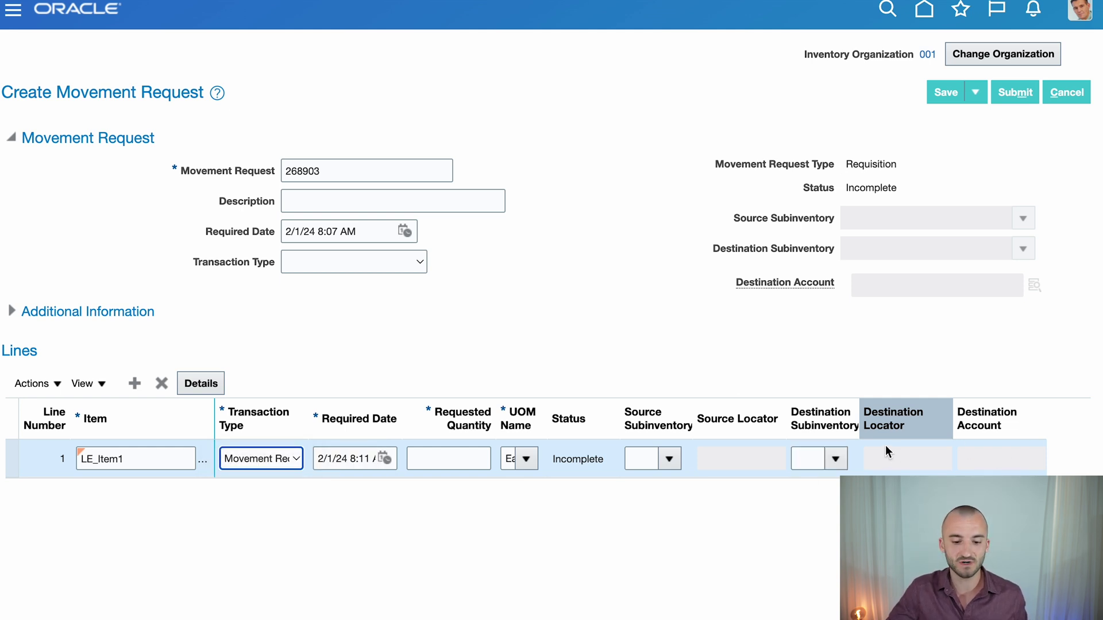
left_click(277, 462)
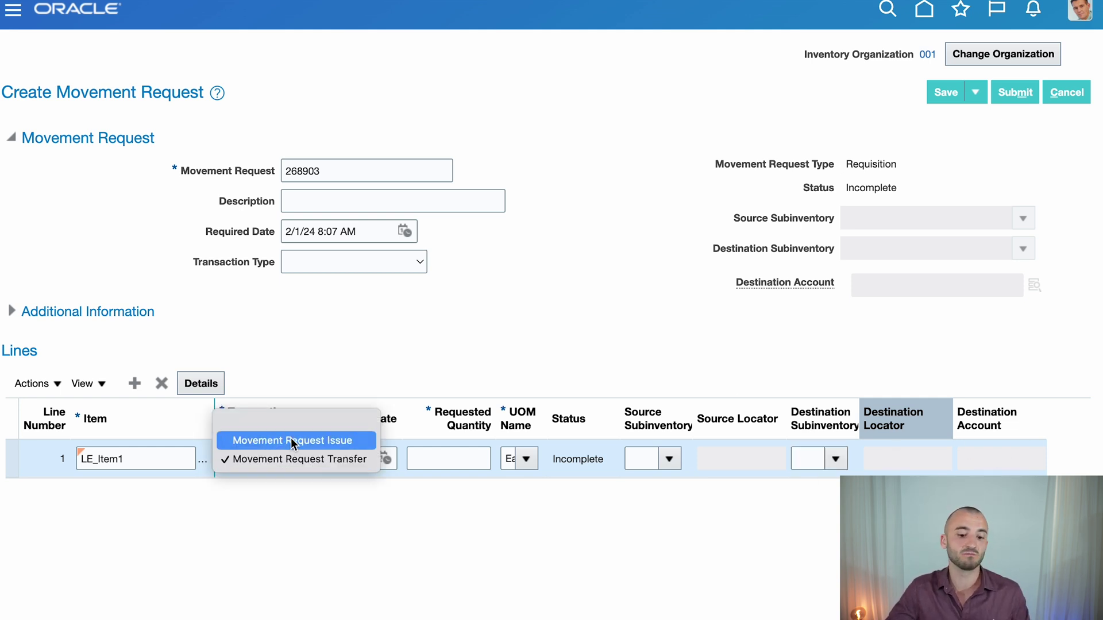
left_click(293, 440)
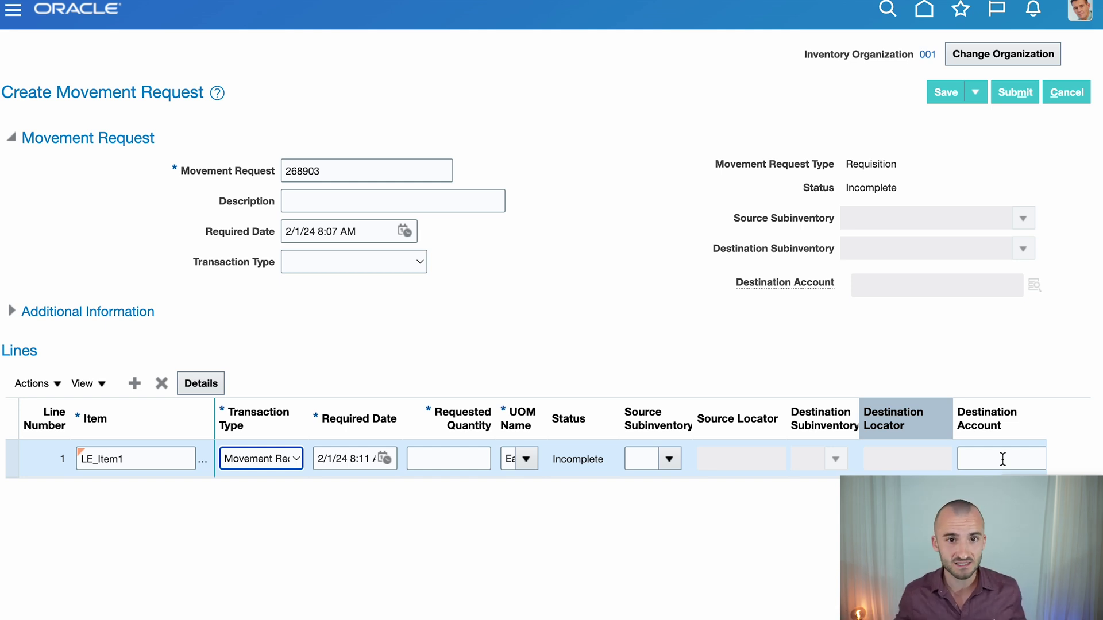
left_click(295, 459)
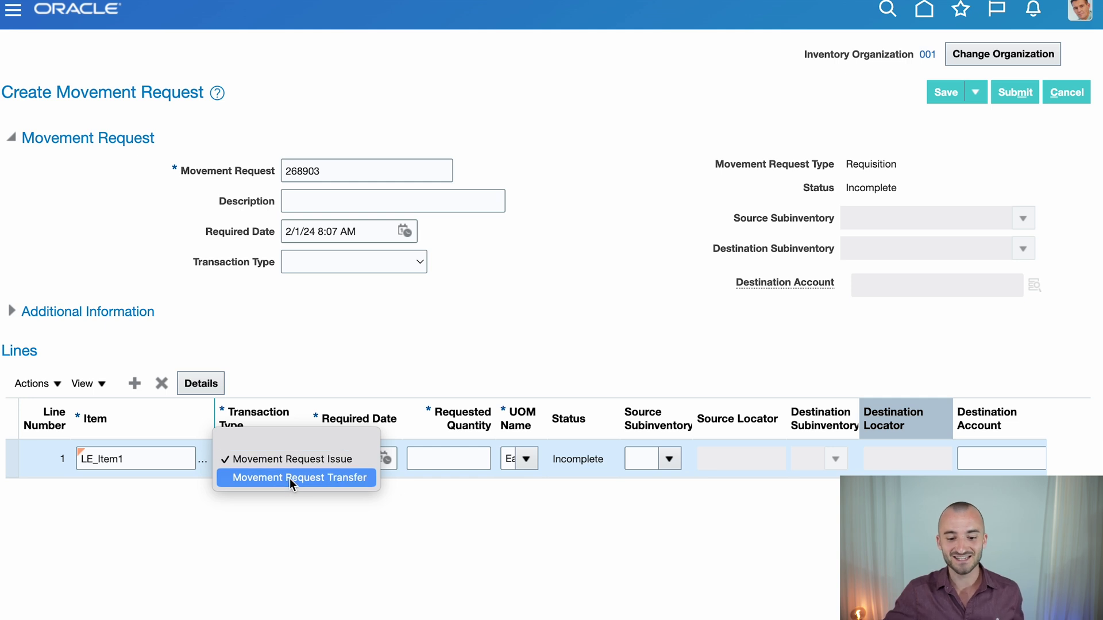
left_click(291, 480)
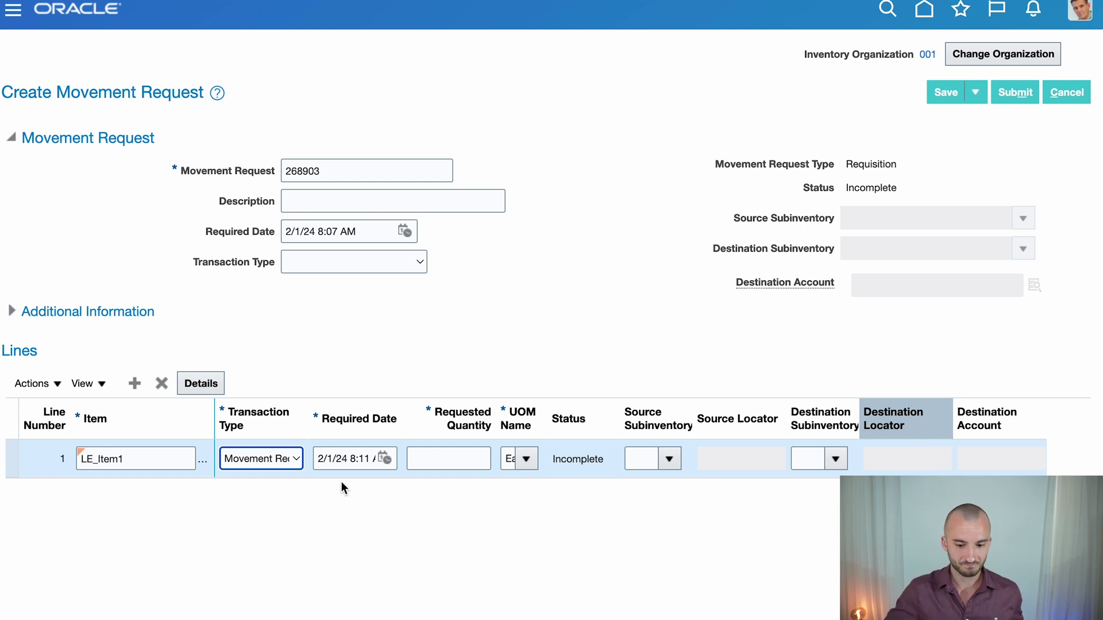
- Request quantity 3 into the Staging subinventory on line 1 and submit the request
left_click(452, 466)
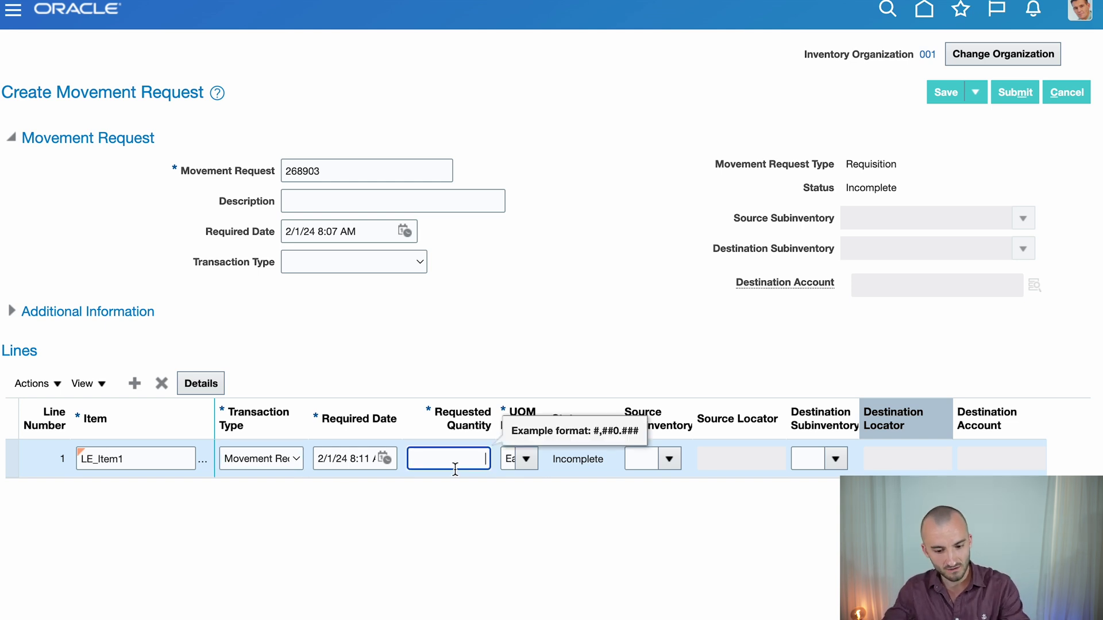
left_click(580, 533)
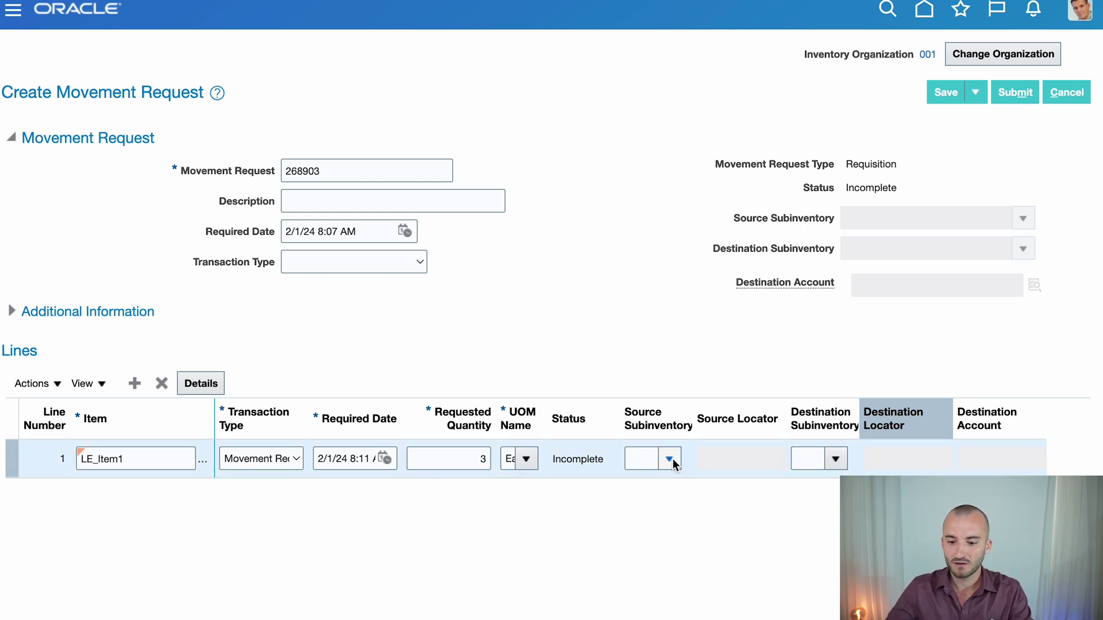
left_click(835, 459)
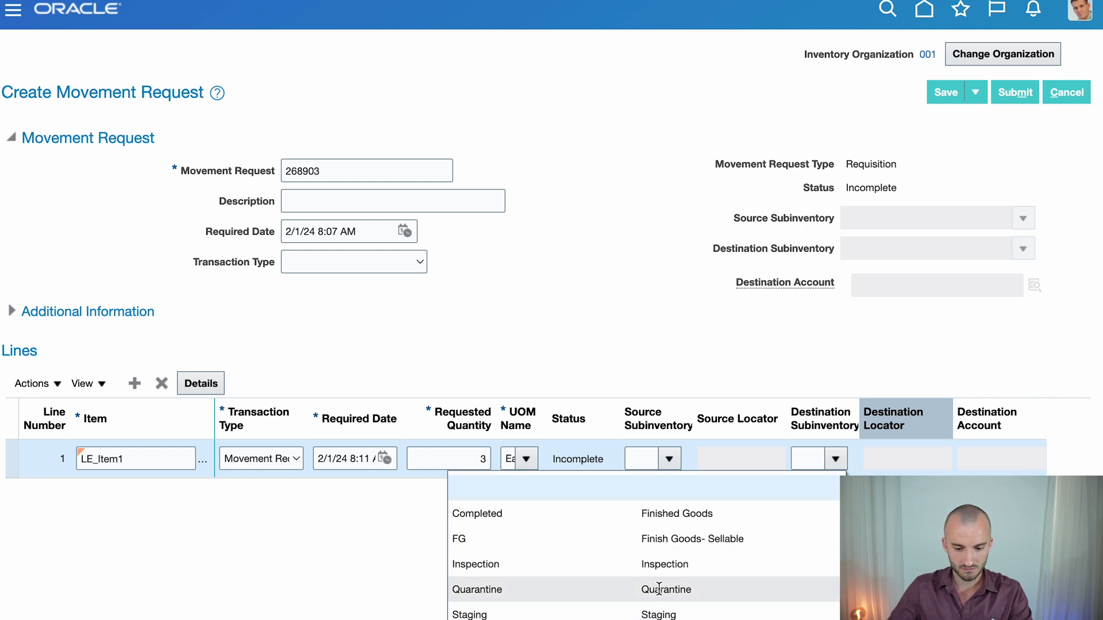
left_click(666, 614)
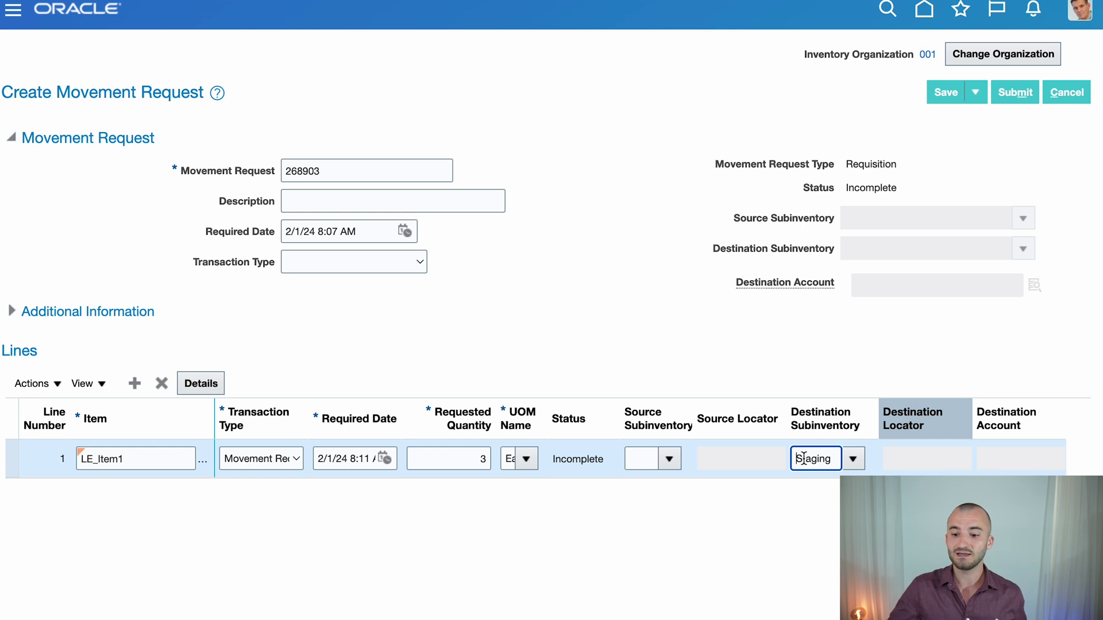
left_click(1010, 96)
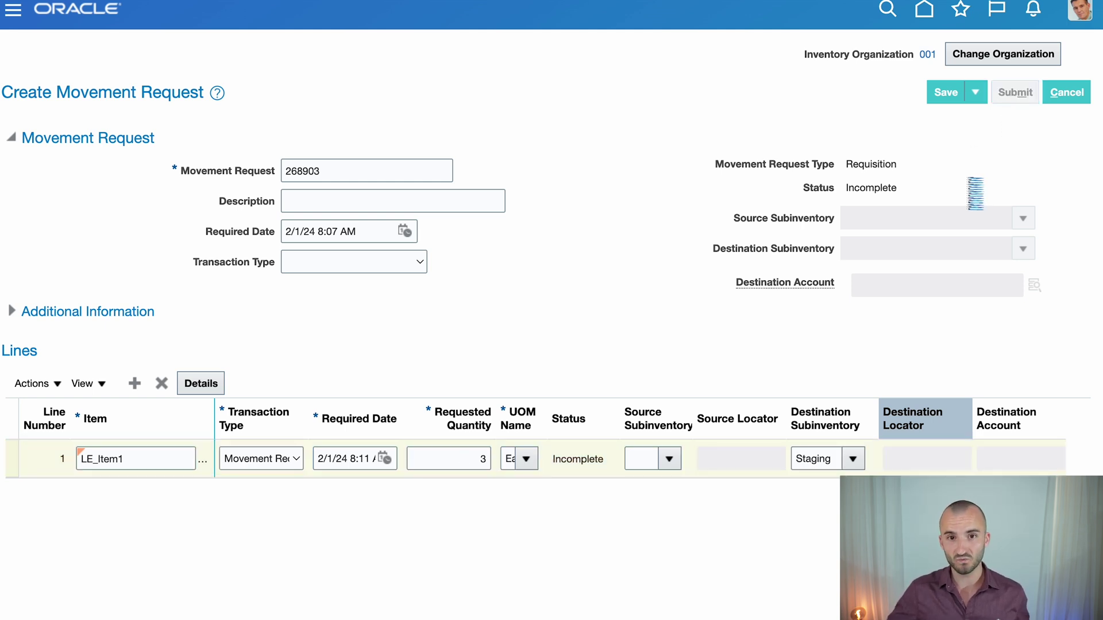